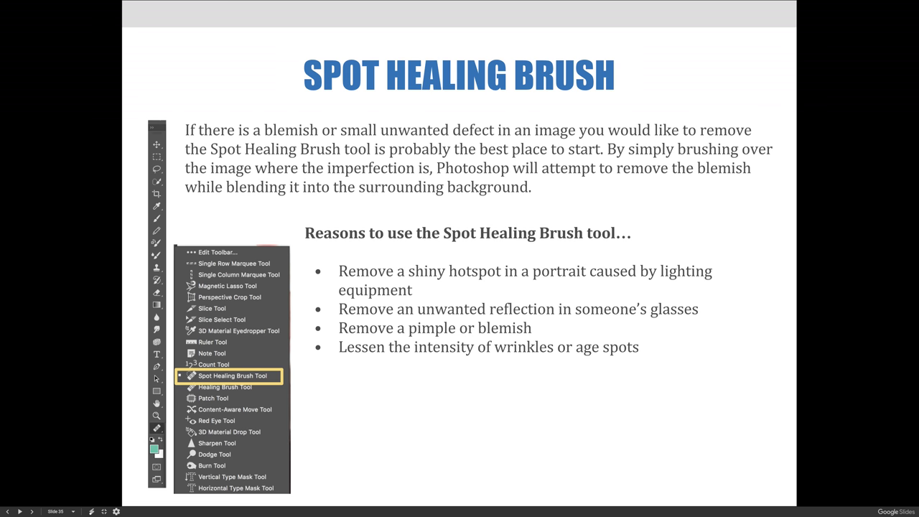
Advance to slide 36, the sunglasses glare before-and-after slide.
{"action": "key", "text": "Right"}
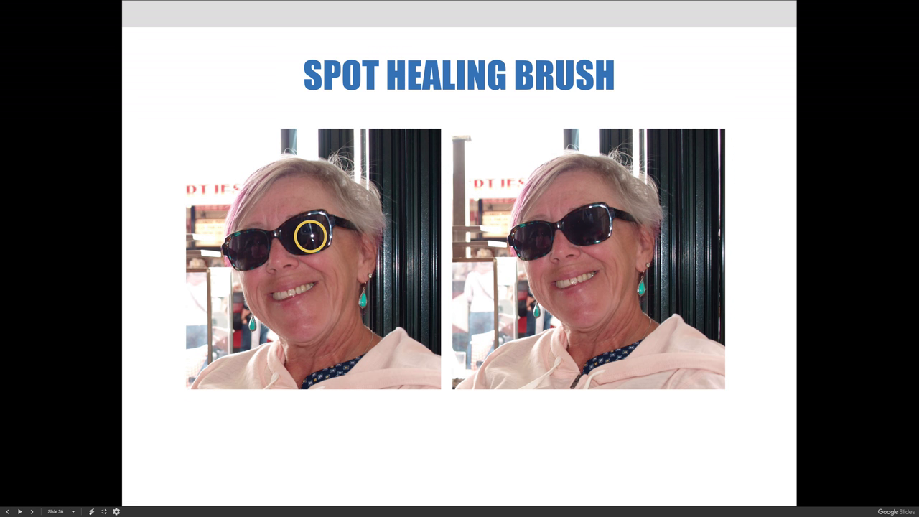
Settle on slide 37's blemish before-and-after, exit full screen, and launch Photoshop CC 2017.
{"action": "key", "text": "Right"}
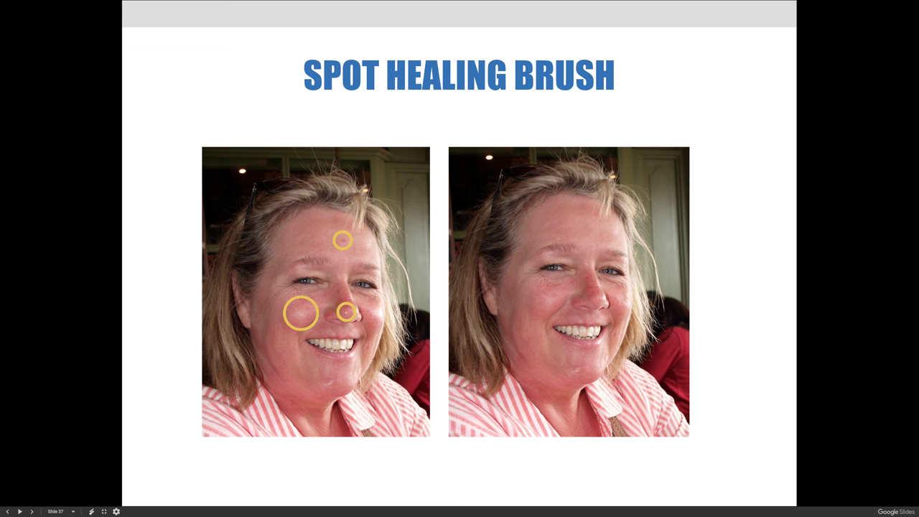
{"action": "key", "text": "Right"}
{"action": "key", "text": "Left"}
{"action": "key", "text": "Escape"}
{"action": "left_click", "coordinate": [538, 507]}
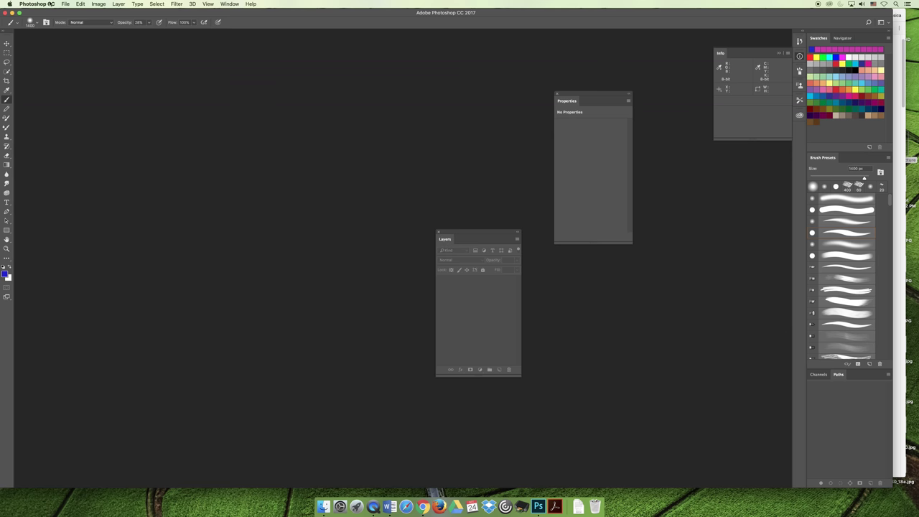
Open EU196523.JPG, assigning the working RGB profile (Adobe RGB 1998).
{"action": "left_click", "coordinate": [65, 3]}
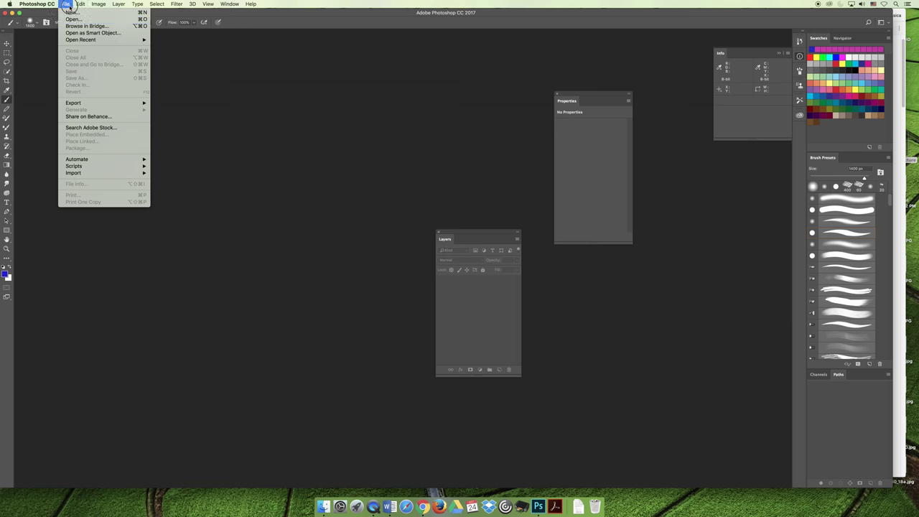
{"action": "left_click", "coordinate": [79, 21]}
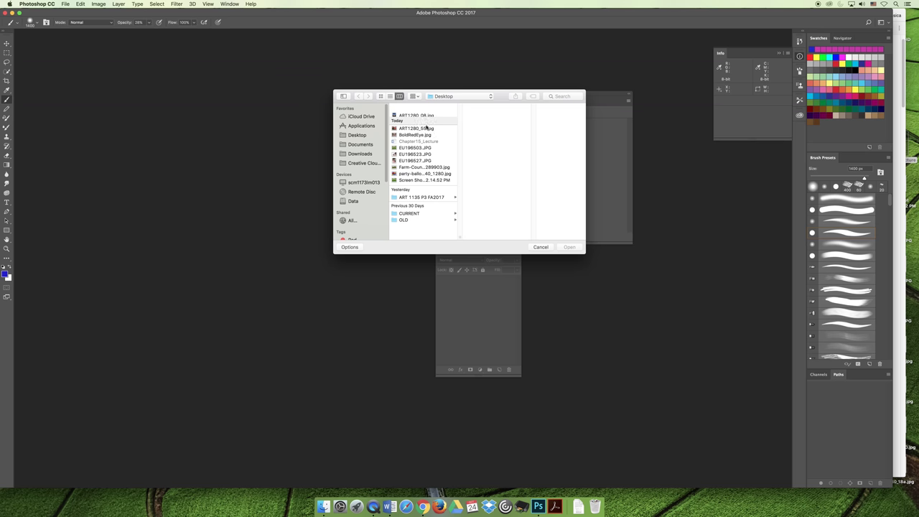
{"action": "left_click", "coordinate": [413, 116]}
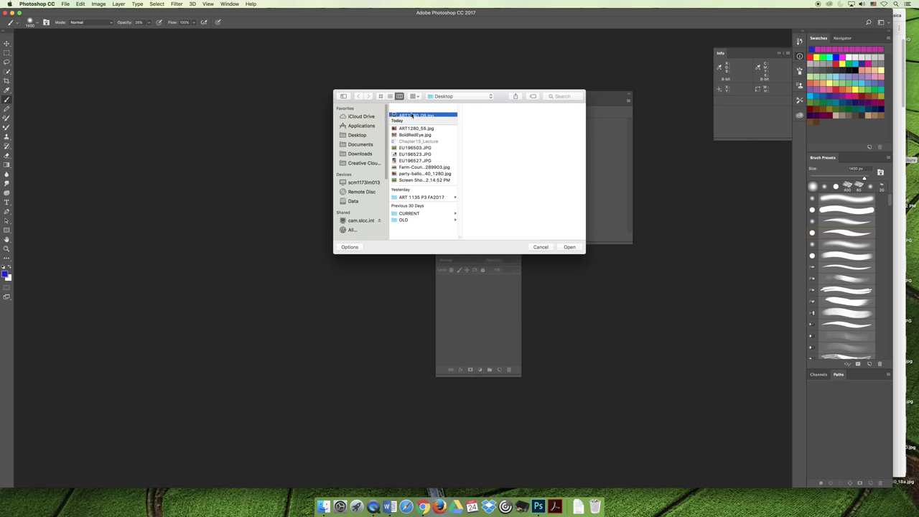
{"action": "key", "text": "Down"}
{"action": "key", "text": "Down"}
{"action": "key", "text": "Down"}
{"action": "key", "text": "Down"}
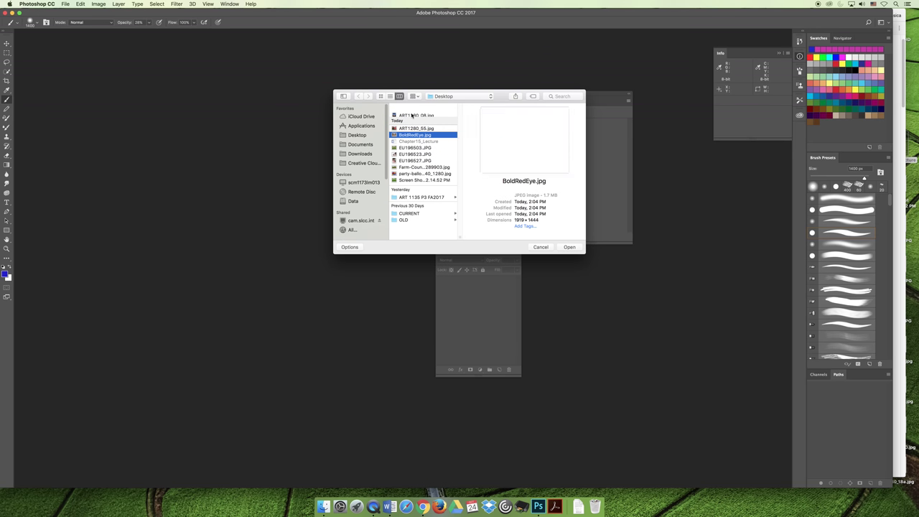
{"action": "left_click", "coordinate": [571, 248]}
{"action": "left_click", "coordinate": [368, 163]}
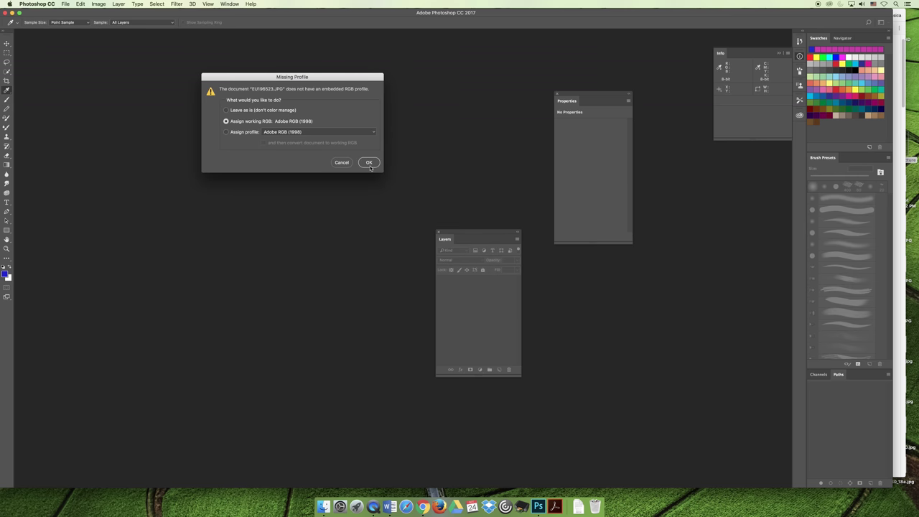
{"action": "key", "text": "super"}
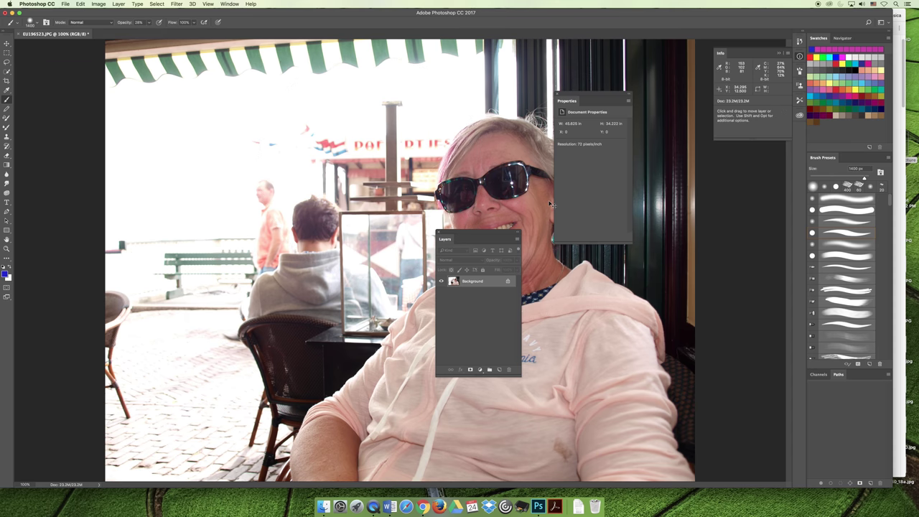
Zoom to 400% on the face and duplicate the Background layer as 'Background copy'.
{"action": "key", "text": "super+equal"}
{"action": "key", "text": "super+equal"}
{"action": "key", "text": "super+equal"}
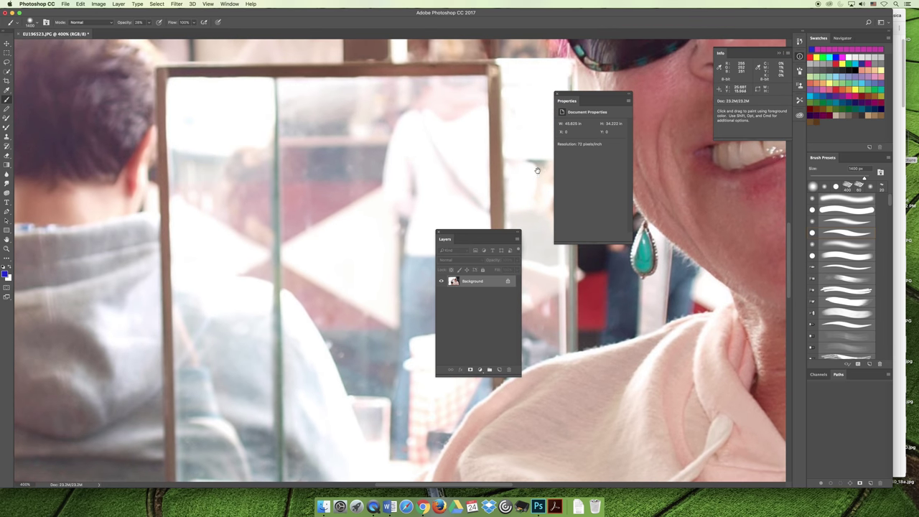
{"action": "left_click_drag", "start_coordinate": [359, 173], "coordinate": [253, 216]}
{"action": "scroll", "coordinate": [252, 216], "scroll_direction": "right", "scroll_amount": 10}
{"action": "scroll", "coordinate": [252, 216], "scroll_direction": "up", "scroll_amount": 5}
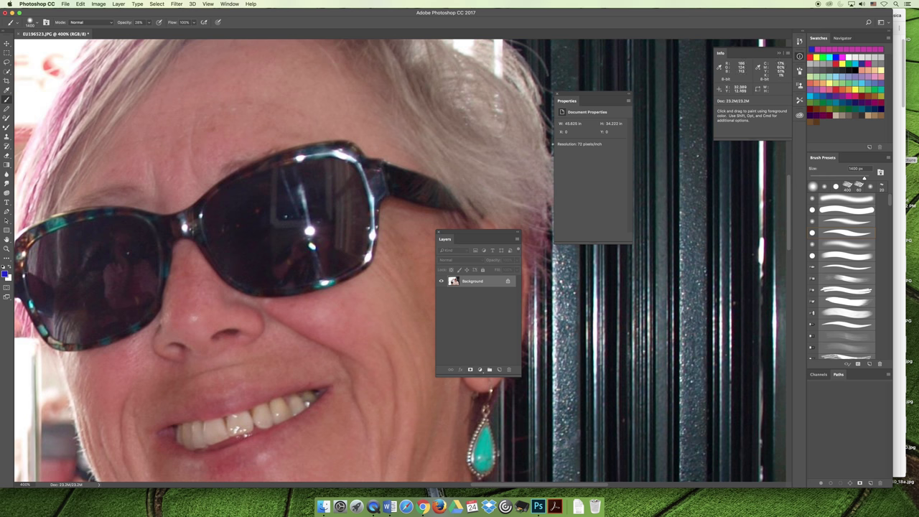
{"action": "right_click", "coordinate": [480, 284]}
{"action": "left_click", "coordinate": [500, 297]}
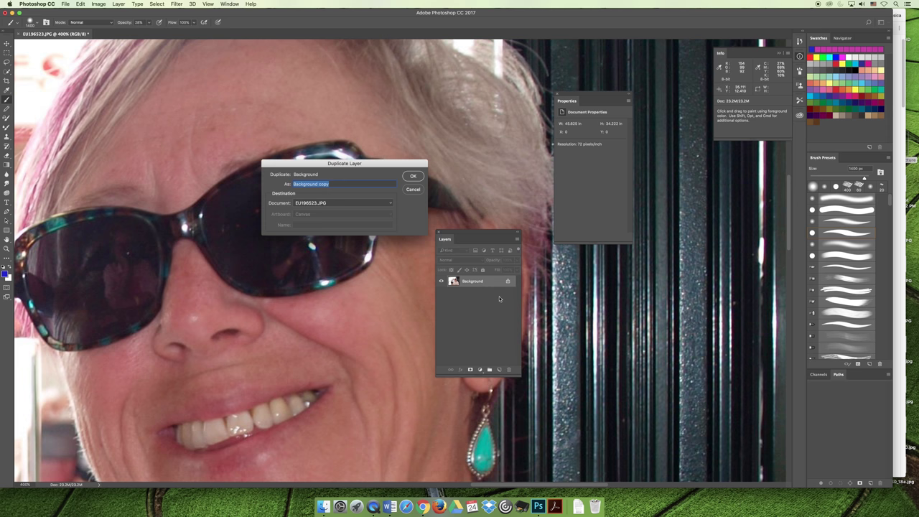
{"action": "left_click", "coordinate": [415, 176]}
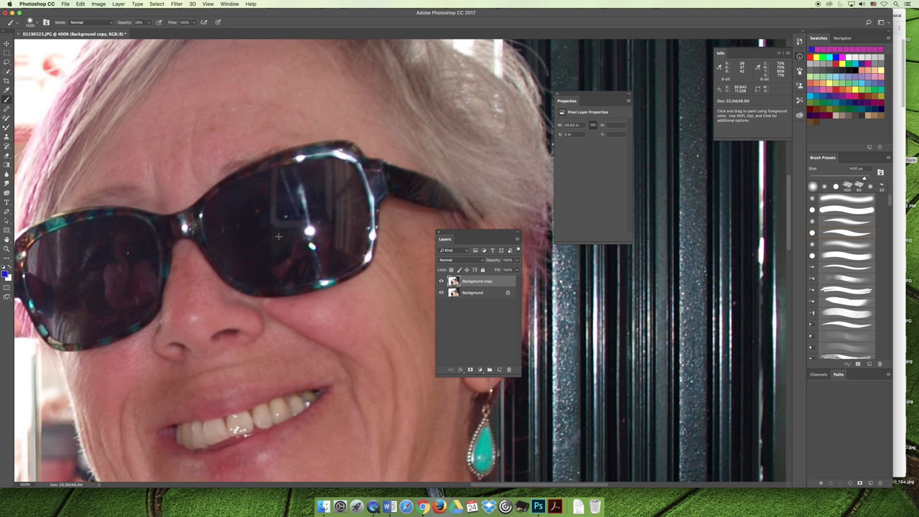
With the Spot Healing Brush, paint out the bright glare on the right sunglass lens.
{"action": "key", "text": "j"}
{"action": "left_click", "coordinate": [8, 258]}
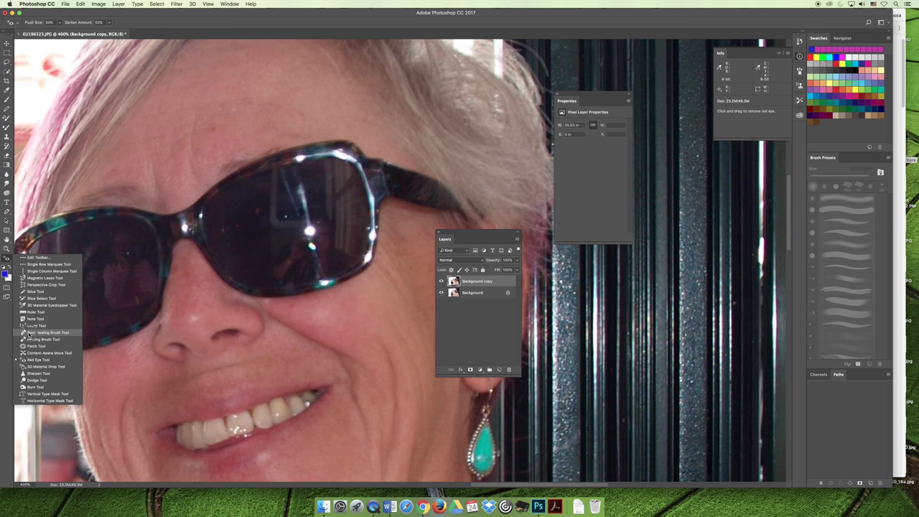
{"action": "left_click", "coordinate": [30, 333]}
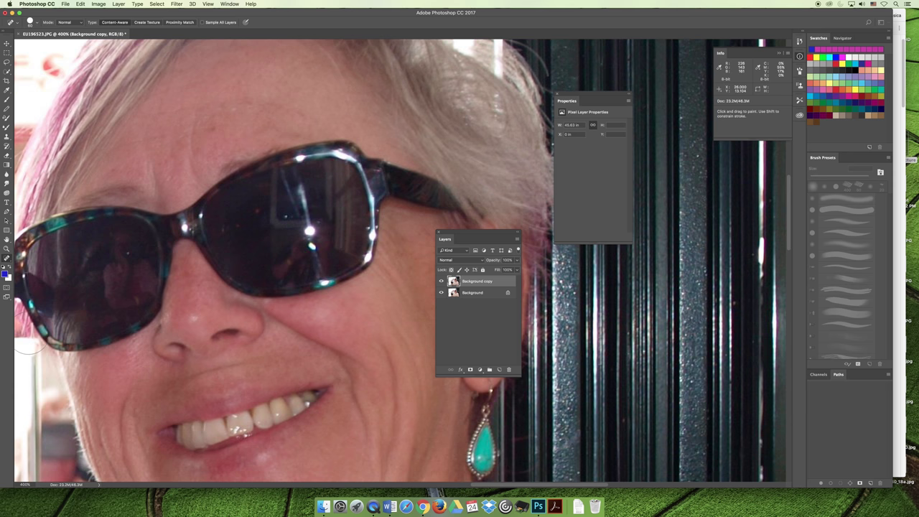
{"action": "left_click", "coordinate": [310, 239]}
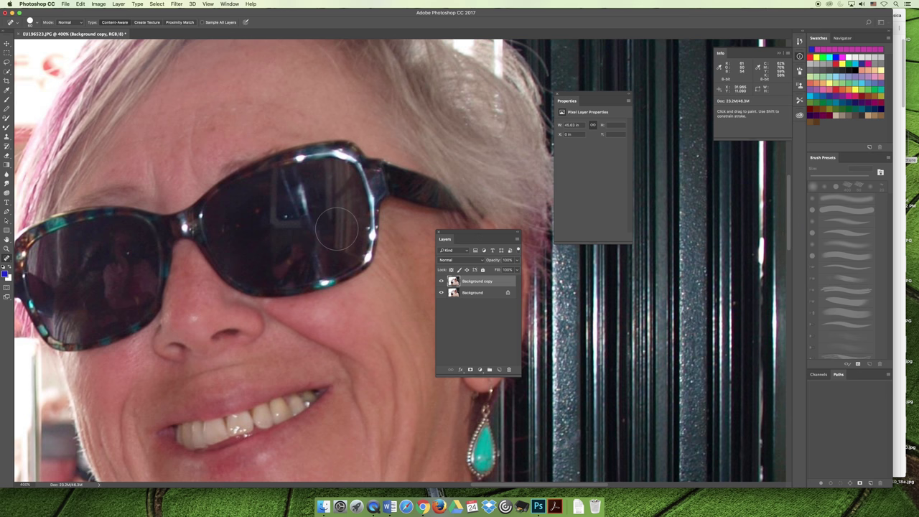
{"action": "left_click", "coordinate": [311, 213]}
{"action": "mouse_move", "coordinate": [311, 213]}
{"action": "left_mouse_down"}
{"action": "mouse_move", "coordinate": [288, 223]}
{"action": "mouse_move", "coordinate": [322, 235]}
{"action": "mouse_move", "coordinate": [278, 242]}
{"action": "mouse_move", "coordinate": [268, 254]}
{"action": "mouse_move", "coordinate": [324, 246]}
{"action": "mouse_move", "coordinate": [287, 248]}
{"action": "left_mouse_up"}
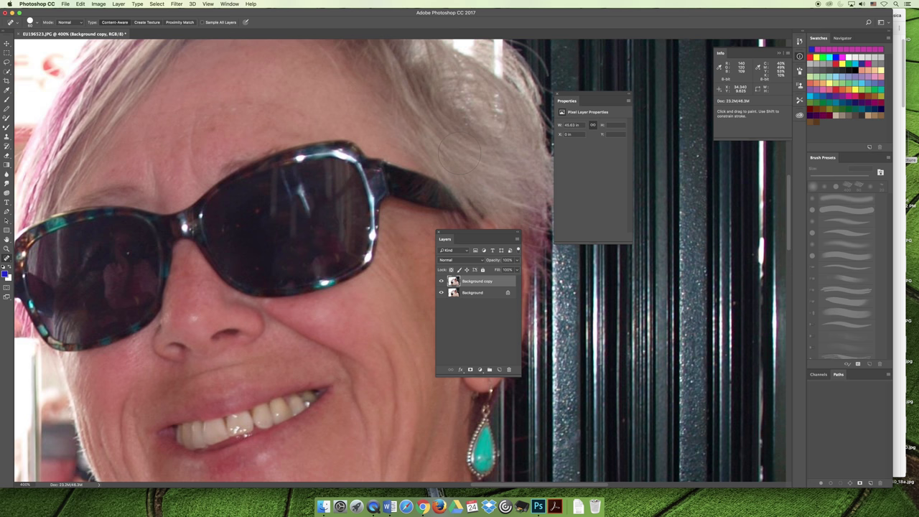
Zoom out, move the Layers panel off the photo, and bring up the Open dialog.
{"action": "key", "text": "super+minus"}
{"action": "key", "text": "super+minus"}
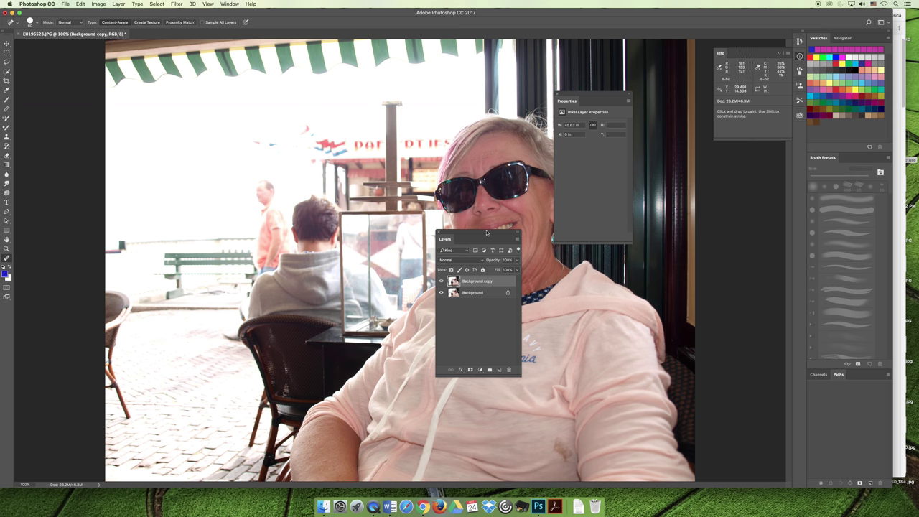
{"action": "left_click_drag", "start_coordinate": [485, 232], "coordinate": [701, 227]}
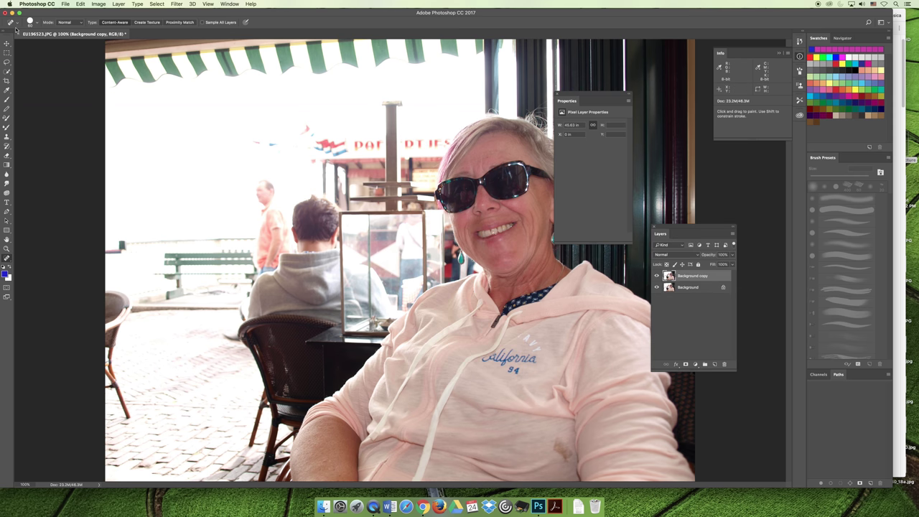
{"action": "left_click", "coordinate": [66, 4]}
{"action": "left_click", "coordinate": [72, 19]}
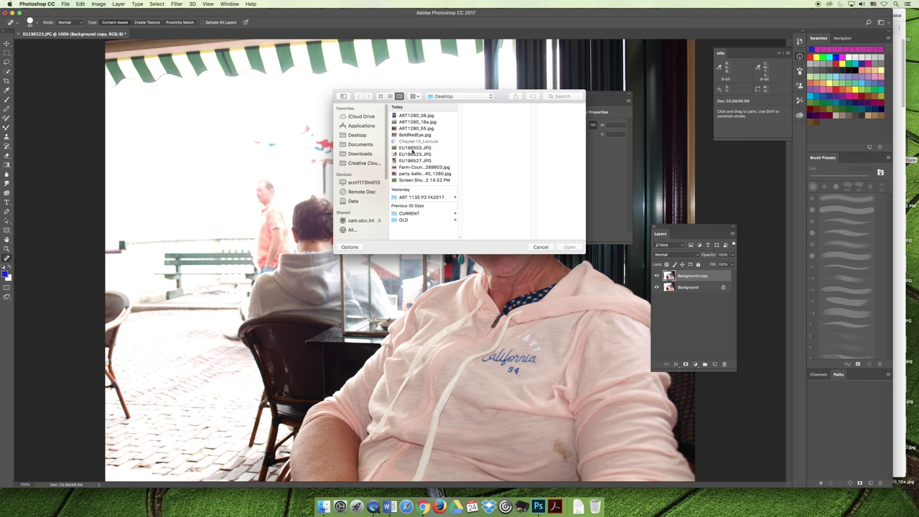
Open EU196527.JPG with the working RGB profile assigned.
{"action": "left_click", "coordinate": [415, 160]}
{"action": "left_click", "coordinate": [570, 246]}
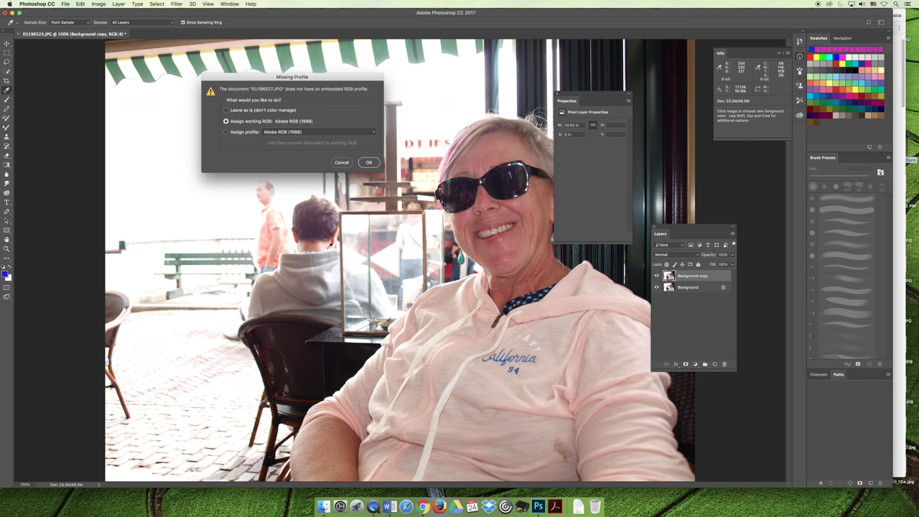
{"action": "left_click", "coordinate": [369, 163]}
Zoom to 400%, add a Background copy layer, and heal the red forehead spot.
{"action": "key", "text": "j"}
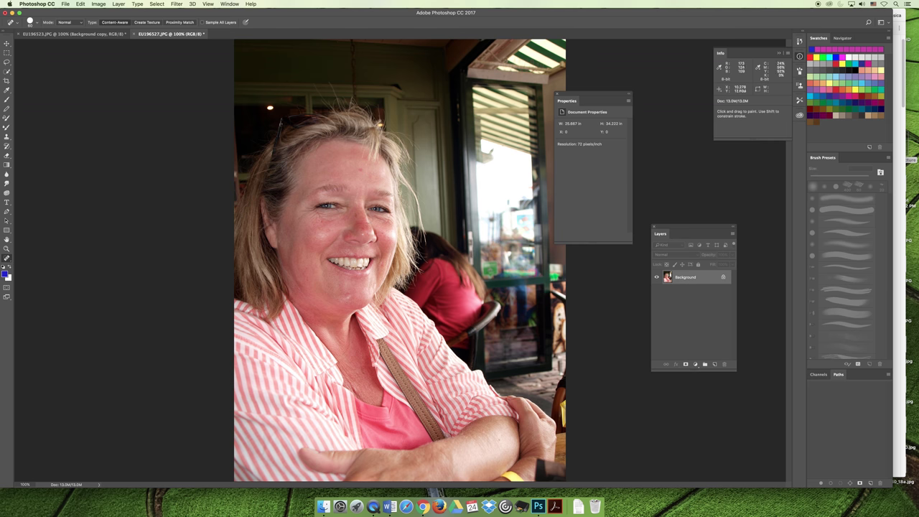
{"action": "key", "text": "super+equal"}
{"action": "key", "text": "super+equal"}
{"action": "key", "text": "super+equal"}
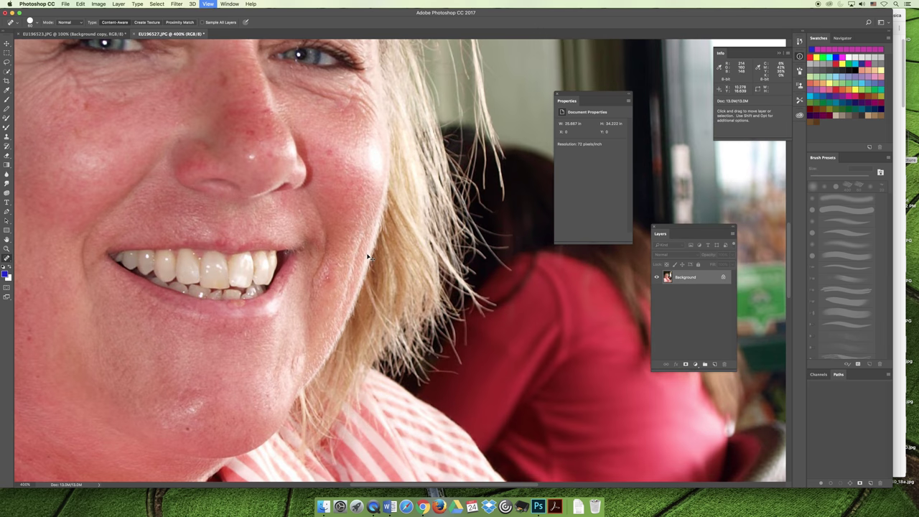
{"action": "scroll", "coordinate": [369, 257], "scroll_direction": "up", "scroll_amount": 8}
{"action": "scroll", "coordinate": [368, 257], "scroll_direction": "left", "scroll_amount": 3}
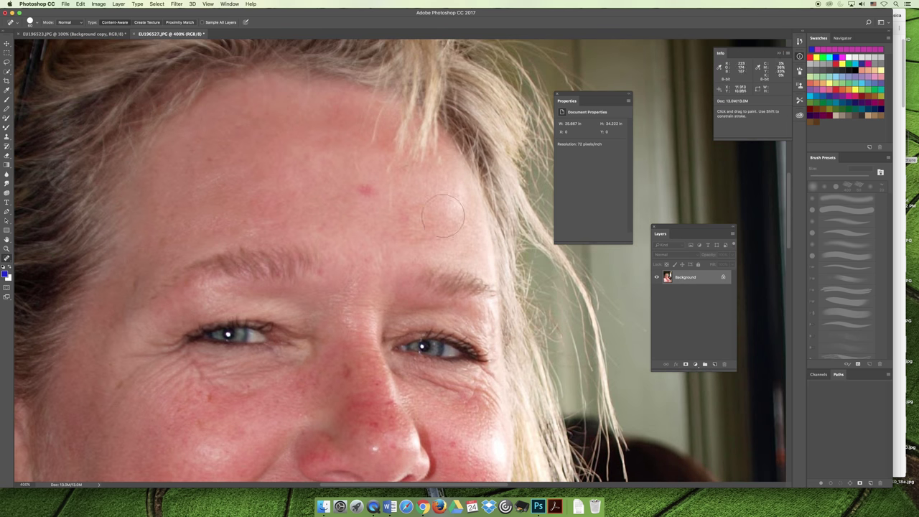
{"action": "right_click", "coordinate": [685, 278]}
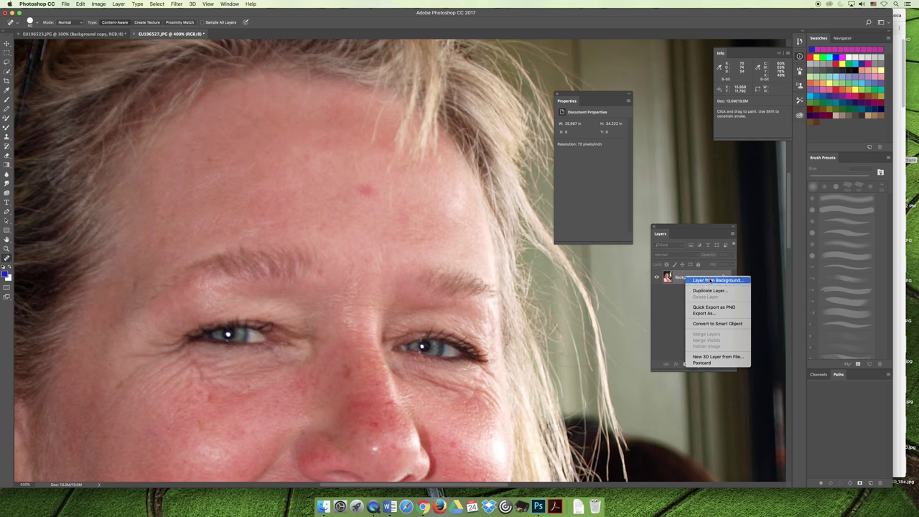
{"action": "left_click", "coordinate": [712, 291]}
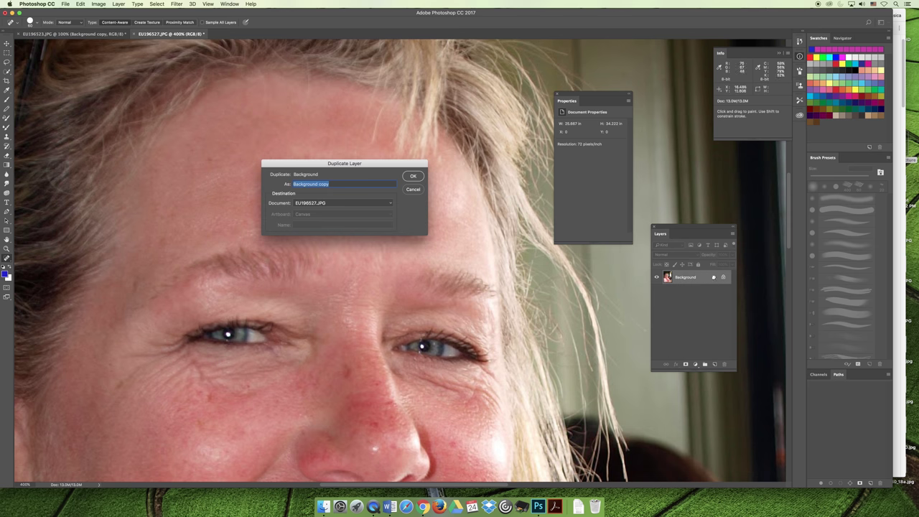
{"action": "left_click", "coordinate": [416, 181]}
{"action": "left_click", "coordinate": [367, 188]}
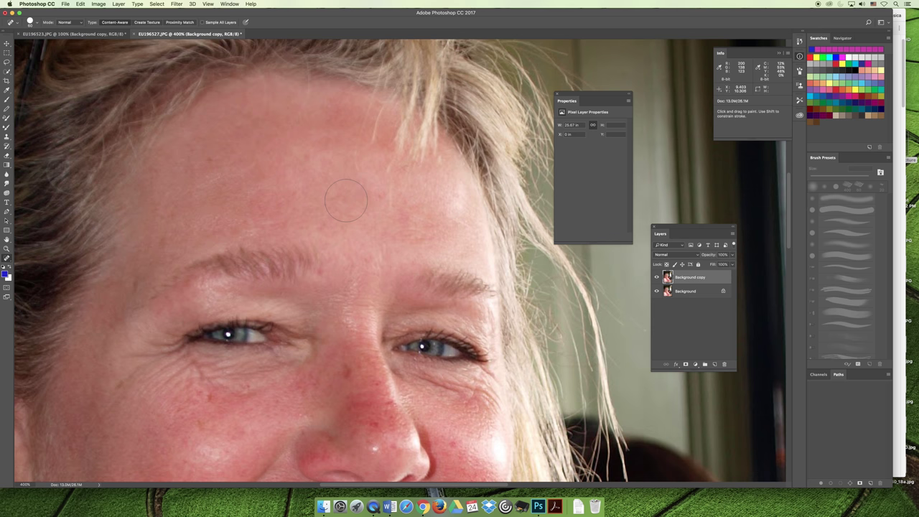
Heal the nose-tip spot and the cheek blemish below the left eye, then zoom out.
{"action": "scroll", "coordinate": [339, 265], "scroll_direction": "down", "scroll_amount": 5}
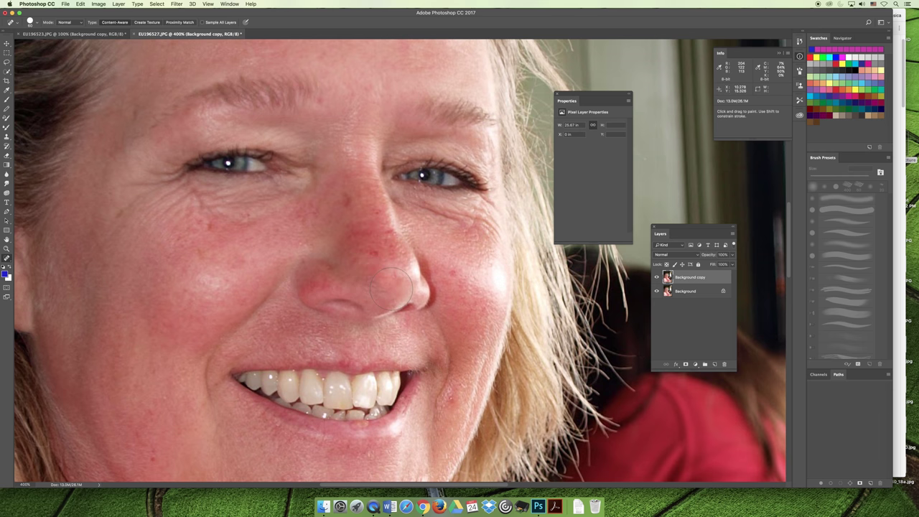
{"action": "key", "text": "super"}
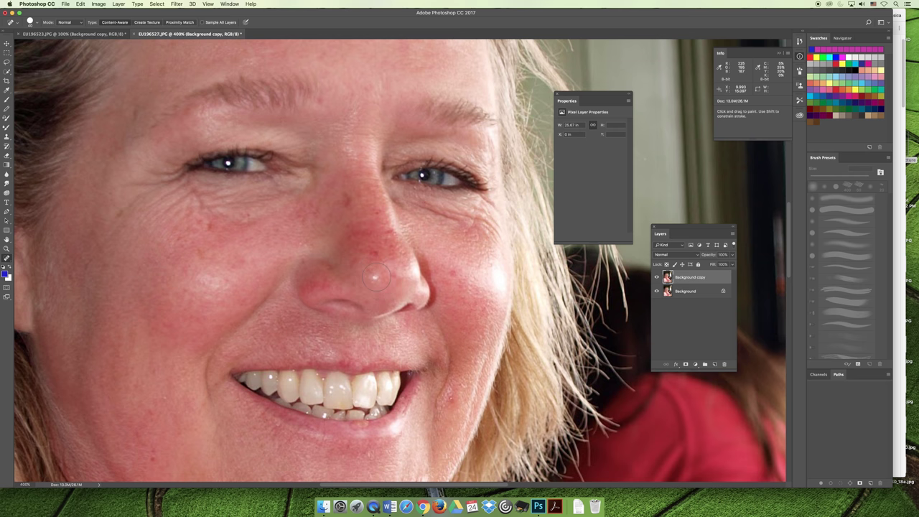
{"action": "left_click", "coordinate": [375, 277]}
{"action": "mouse_move", "coordinate": [186, 274]}
{"action": "left_mouse_down"}
{"action": "mouse_move", "coordinate": [233, 273]}
{"action": "mouse_move", "coordinate": [179, 283]}
{"action": "mouse_move", "coordinate": [230, 295]}
{"action": "left_mouse_up"}
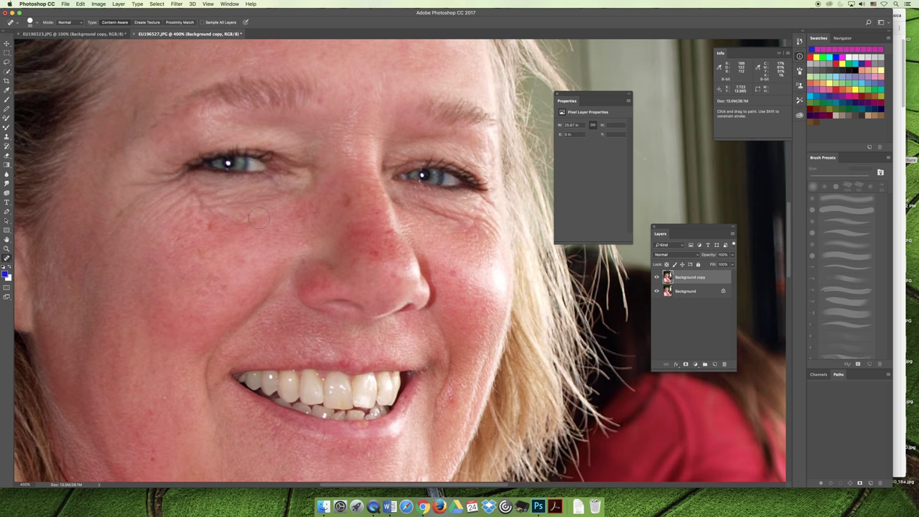
{"action": "key", "text": "super+1"}
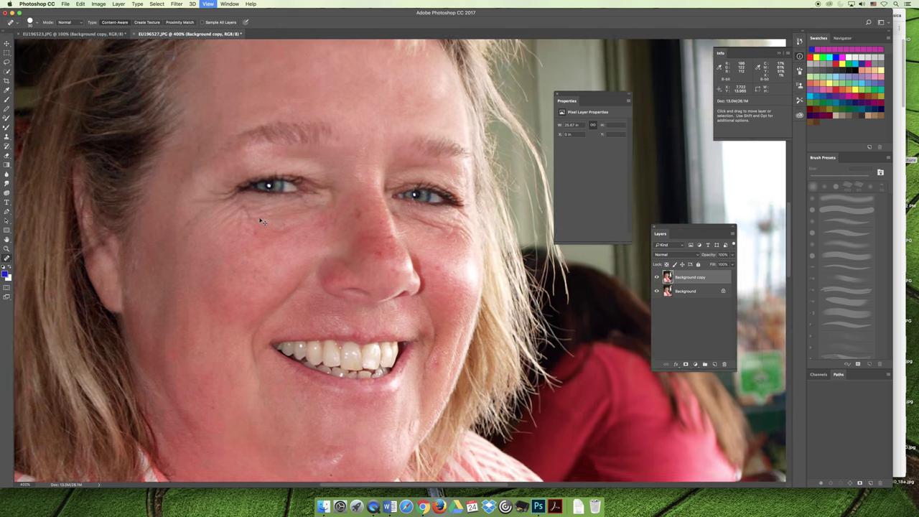